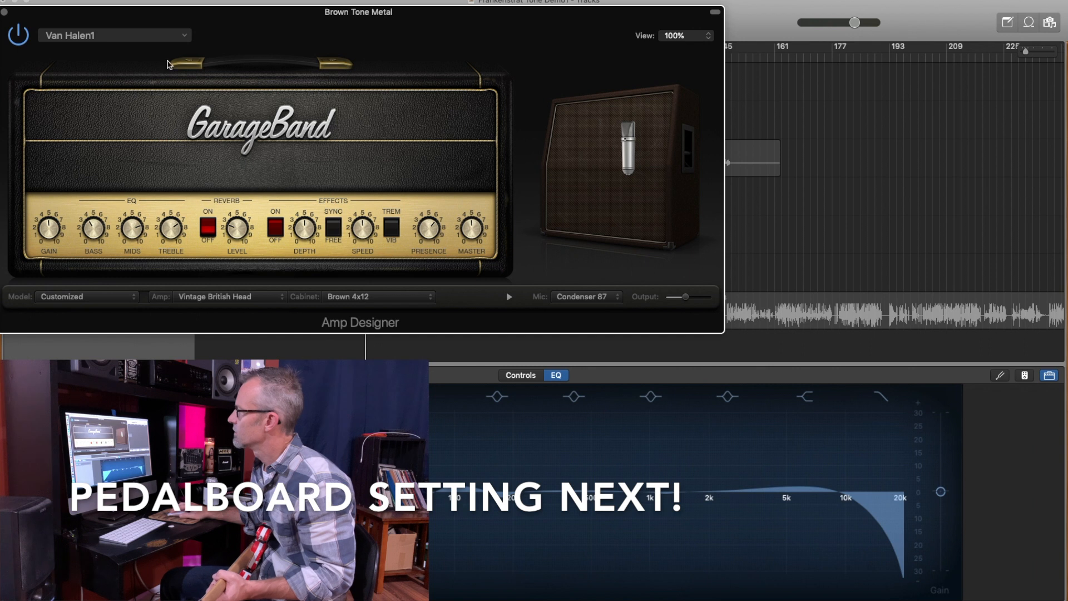
click(186, 38)
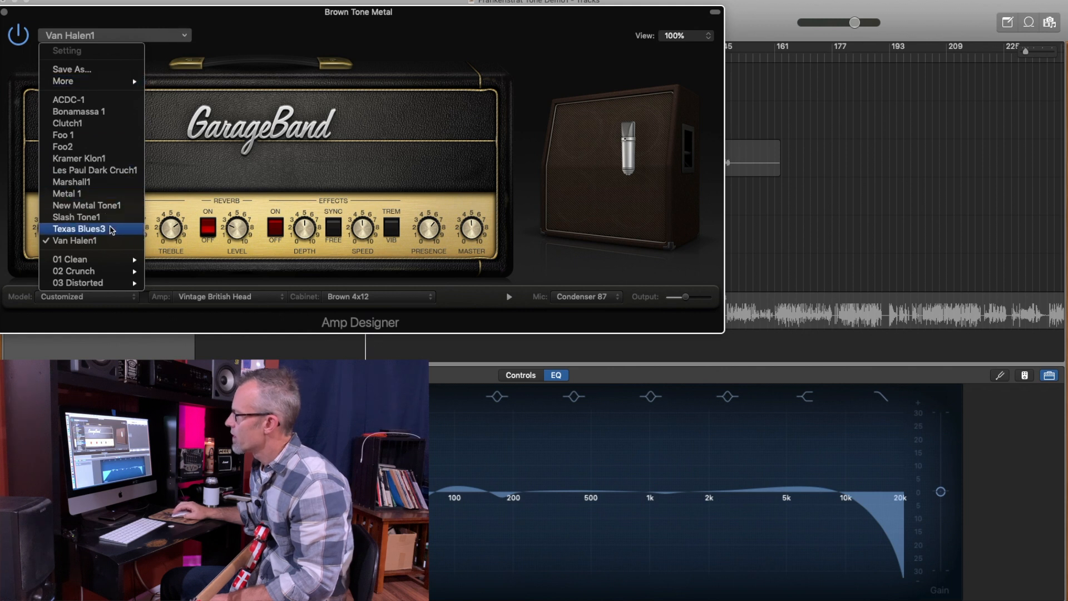
click(88, 70)
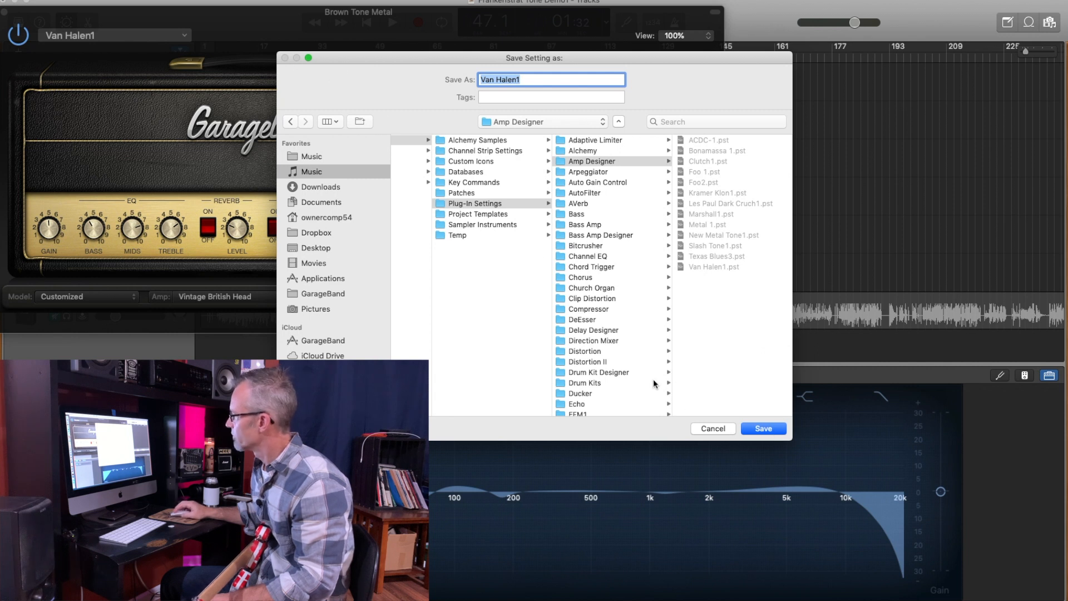
click(711, 429)
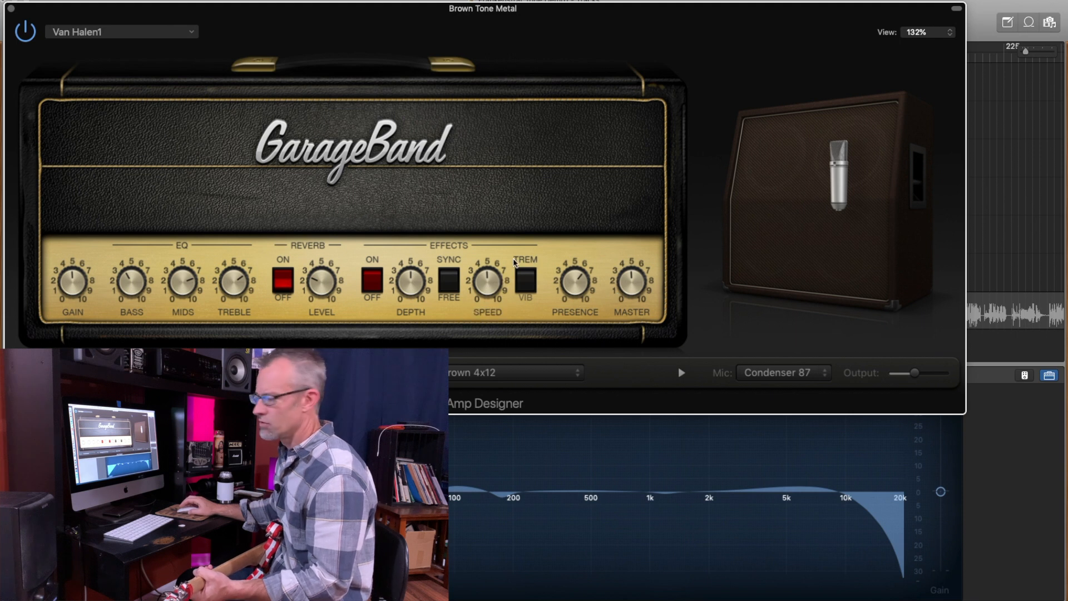
- Close the Amp Designer window and open the Pedalboard of the selected Brown Tone Metal track
click(12, 8)
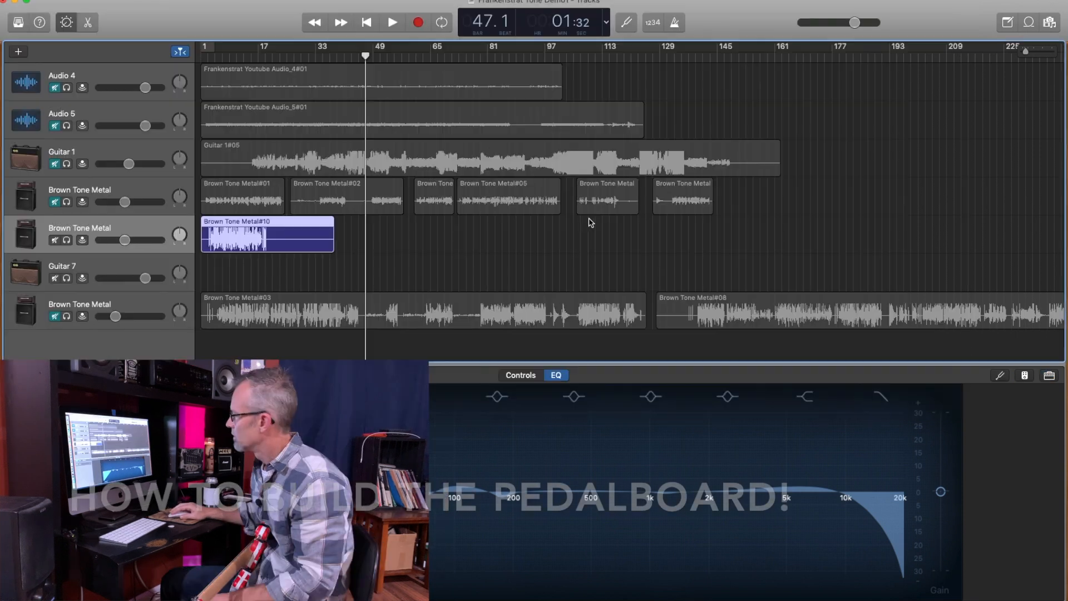
click(1024, 376)
click(1025, 376)
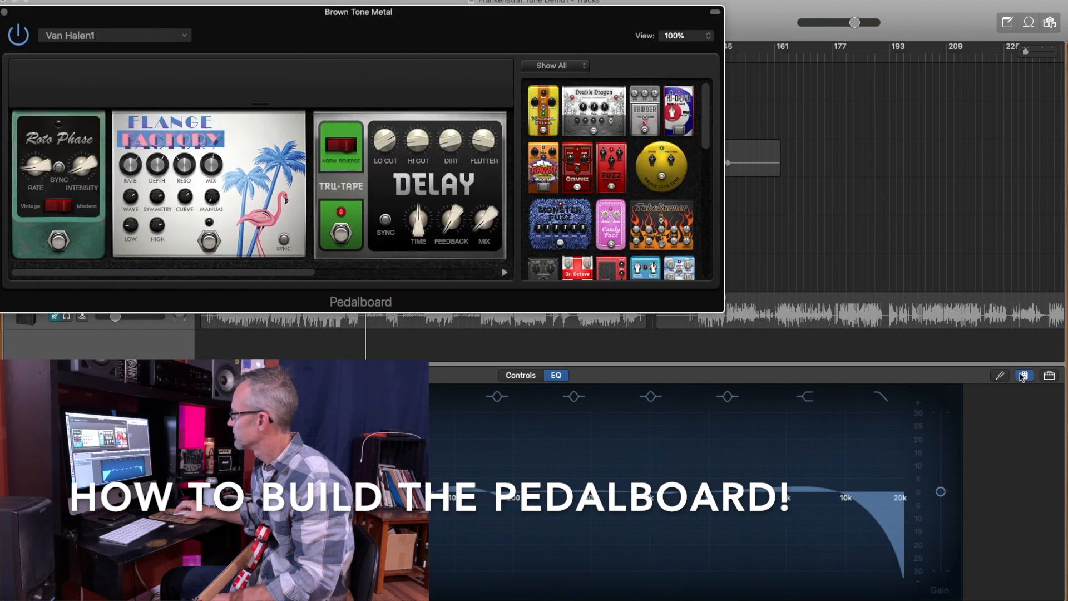
- Reposition the Pedalboard window and enlarge it to a 136% view
click(502, 17)
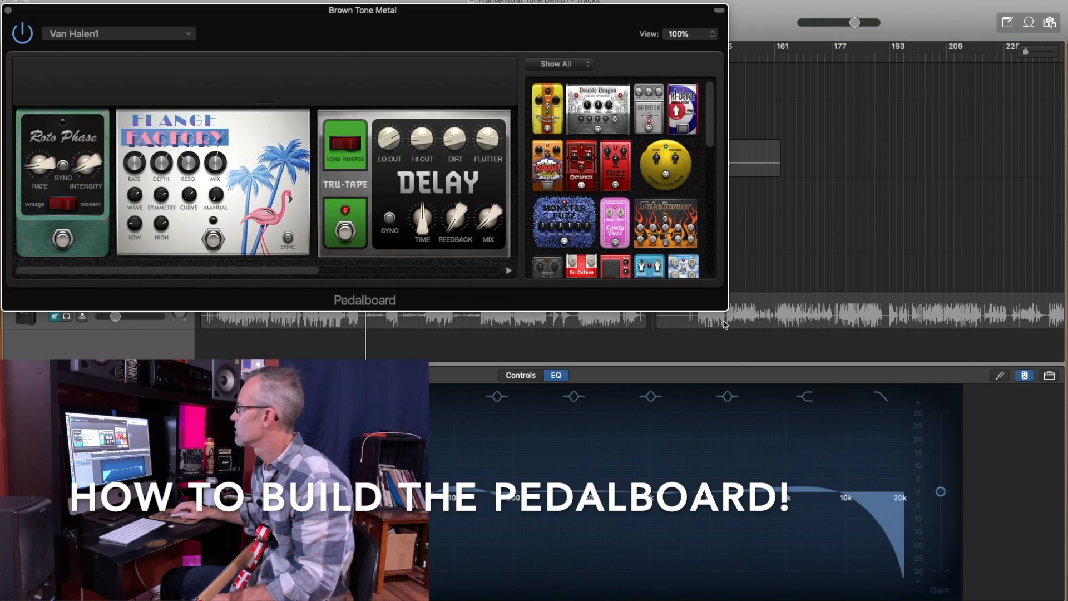
click(795, 356)
drag(795, 357, 962, 449)
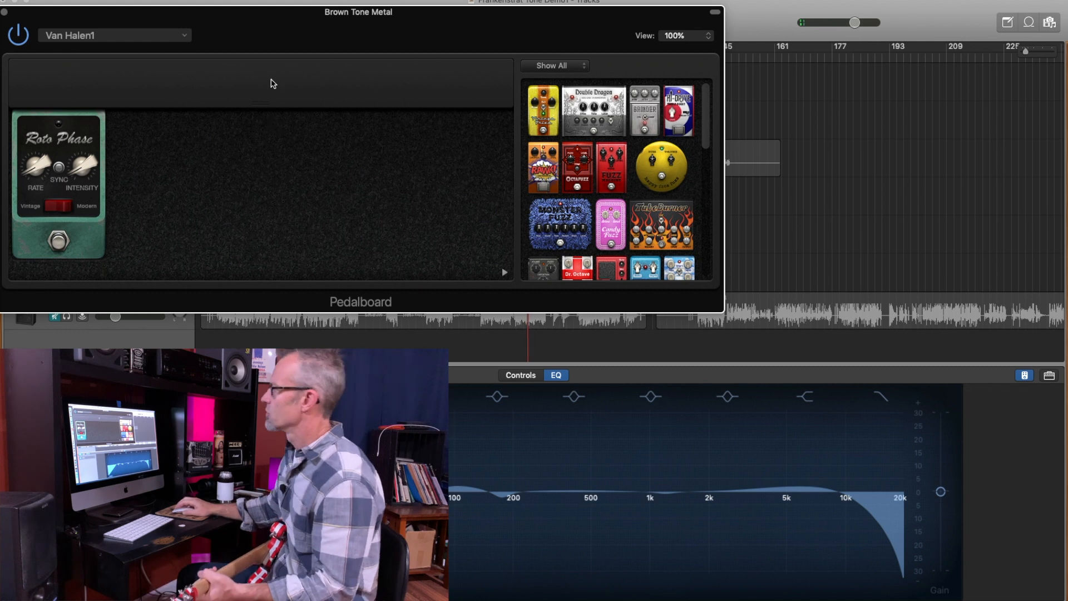
drag(278, 25, 288, 31)
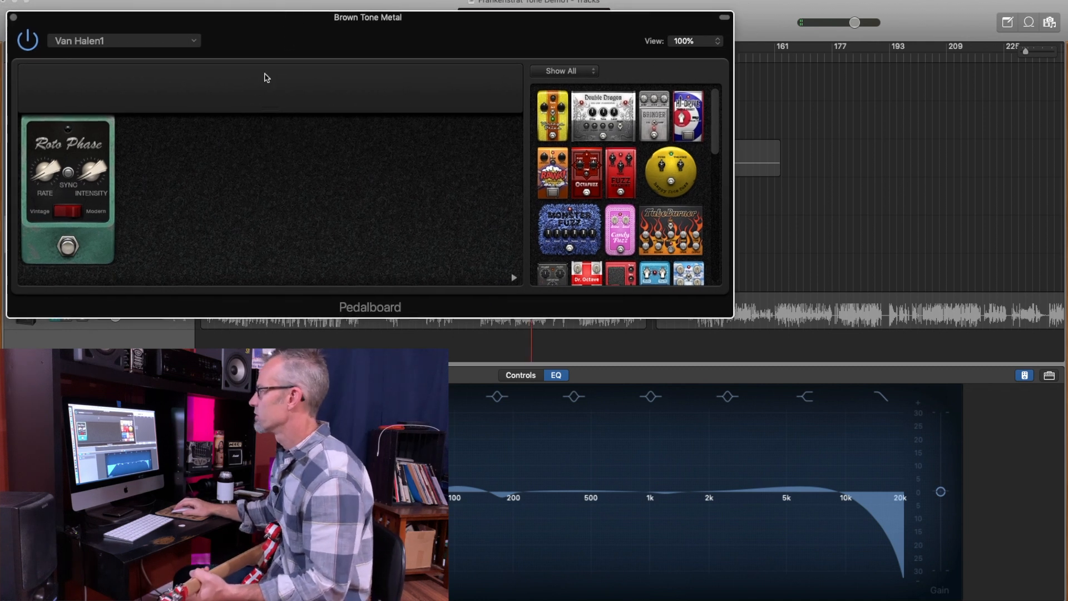
drag(732, 317, 993, 410)
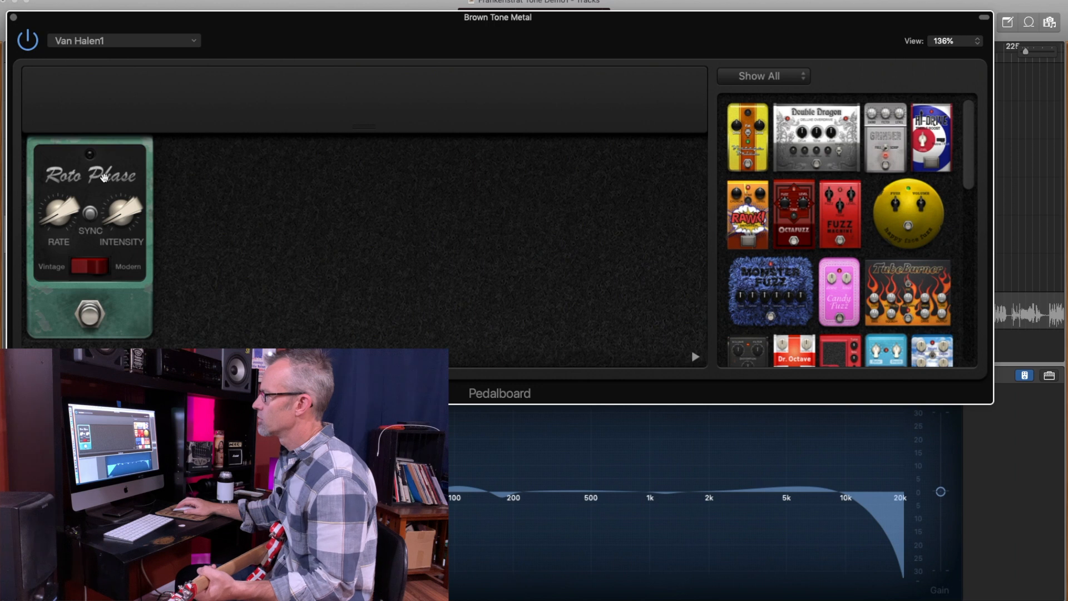
- Switch on the Roto Phase pedal at the start of the pedal chain
mouse_move(62, 213)
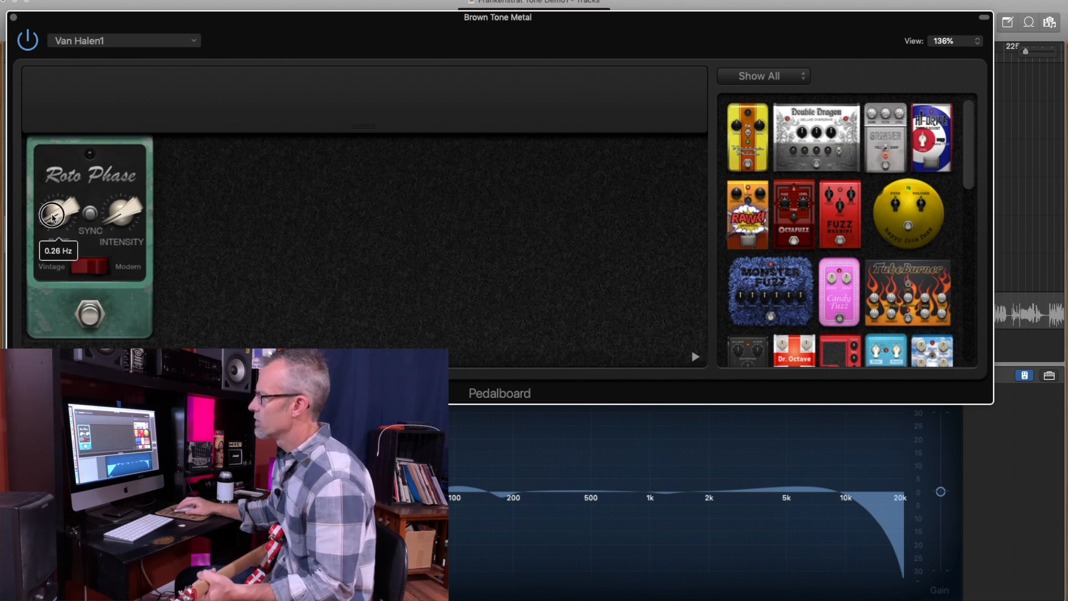
mouse_move(114, 224)
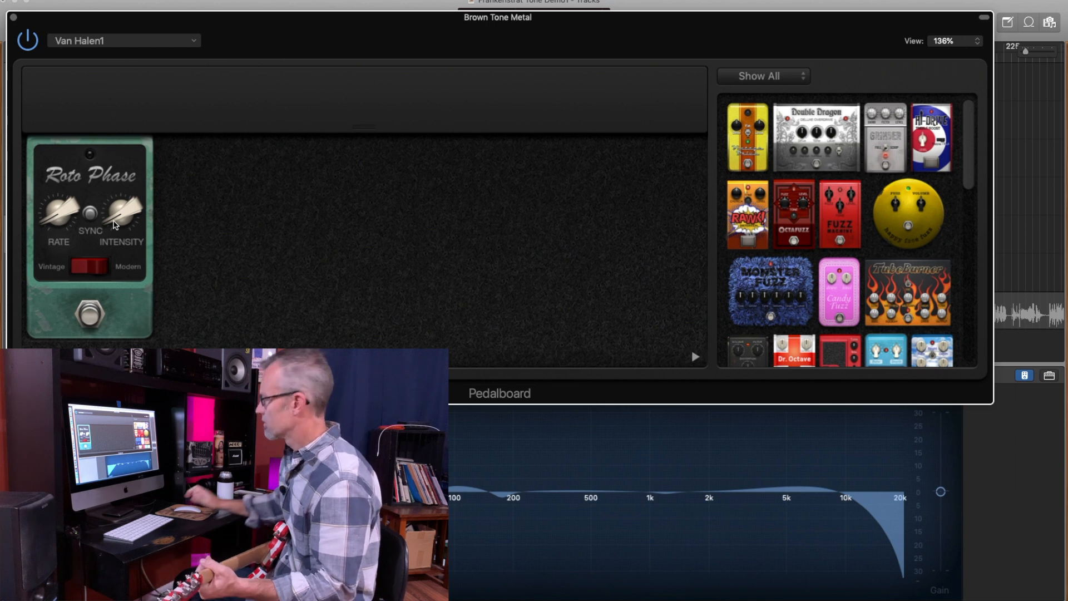
click(91, 314)
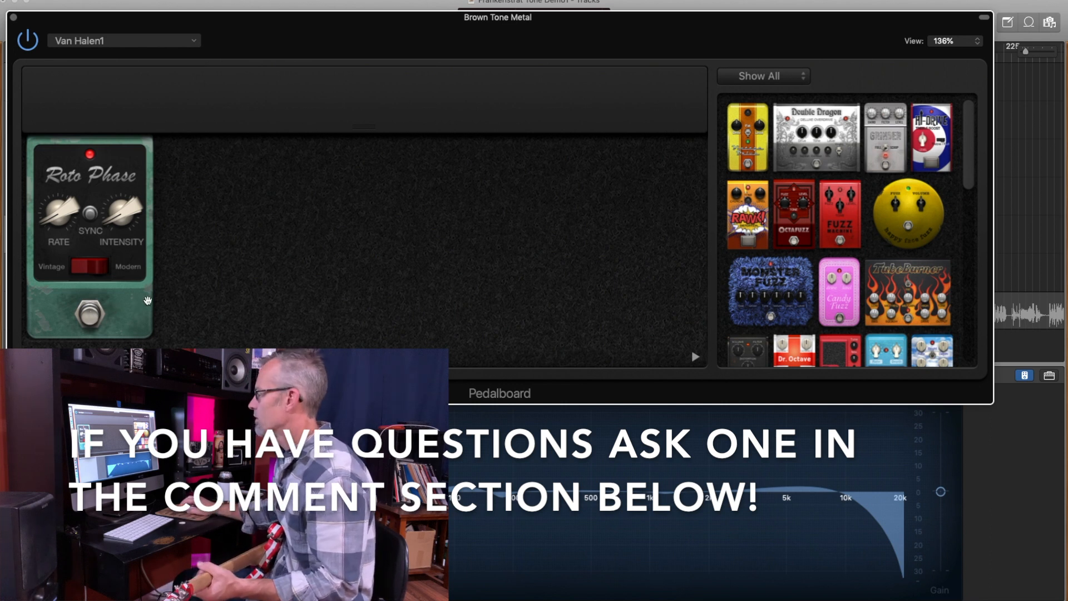
- Add the Flange Factory pedal to the board after the Roto Phase and check its knob settings
click(966, 172)
drag(966, 173, 967, 273)
drag(834, 227, 391, 260)
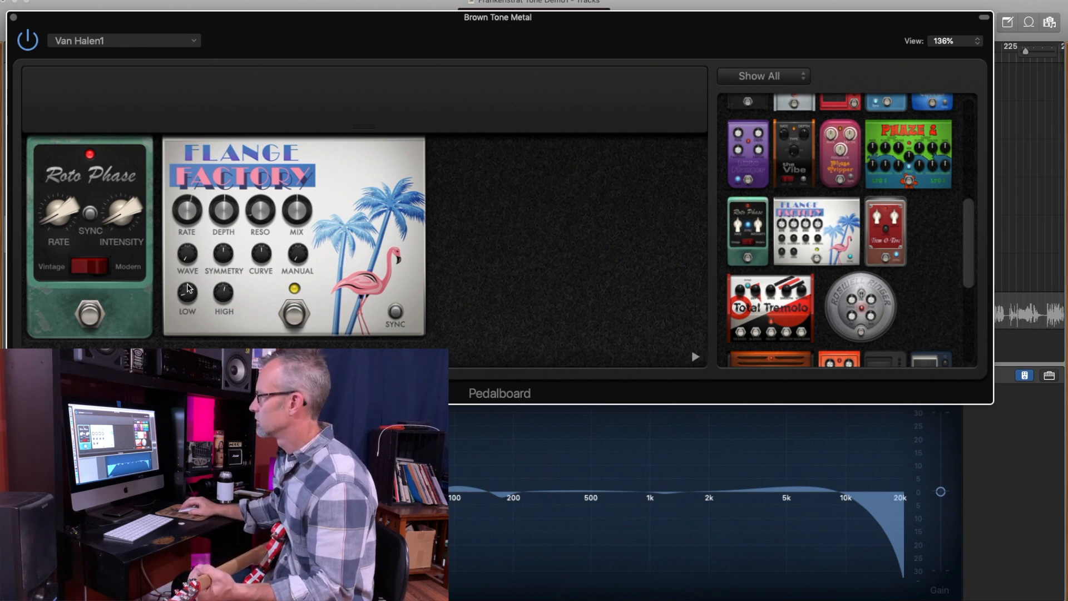
mouse_move(186, 259)
mouse_down()
mouse_move(181, 240)
mouse_move(186, 256)
mouse_up()
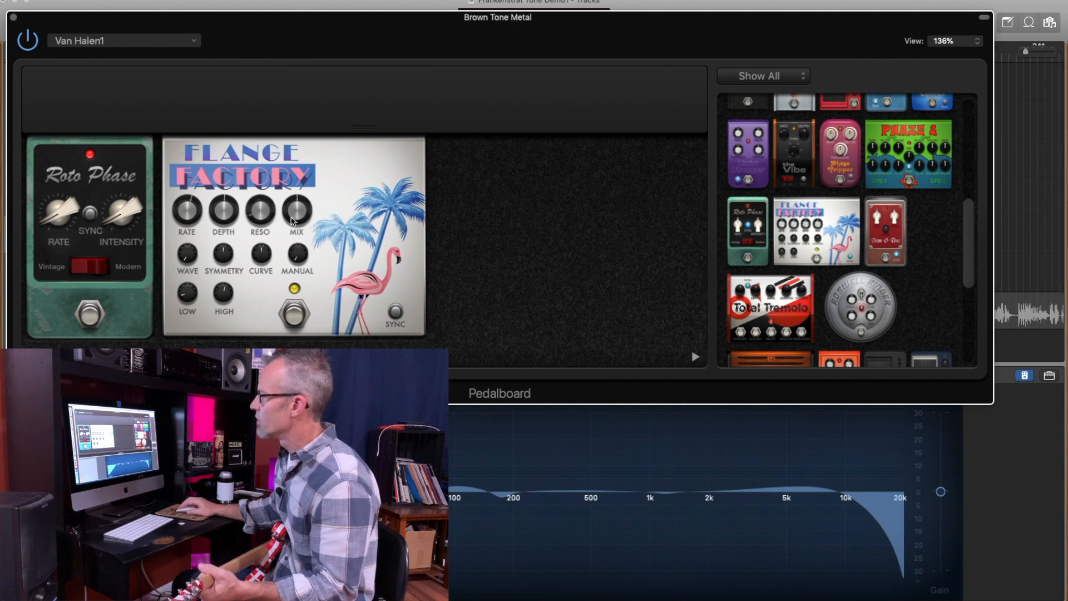
drag(295, 220, 295, 213)
mouse_move(226, 217)
mouse_down()
mouse_move(225, 204)
mouse_move(183, 224)
mouse_move(221, 218)
mouse_up()
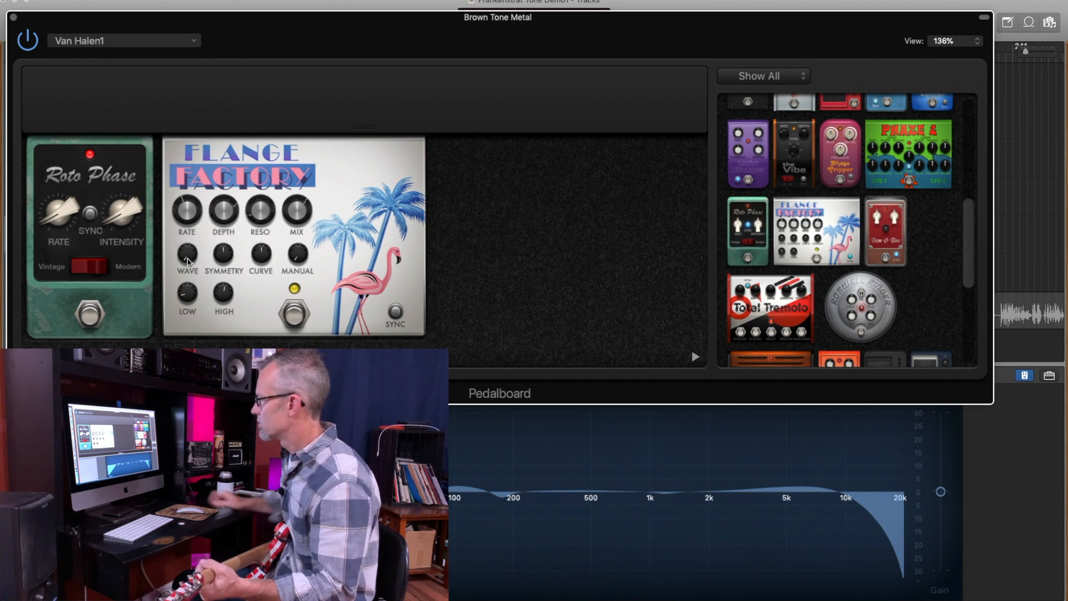
drag(185, 297, 184, 249)
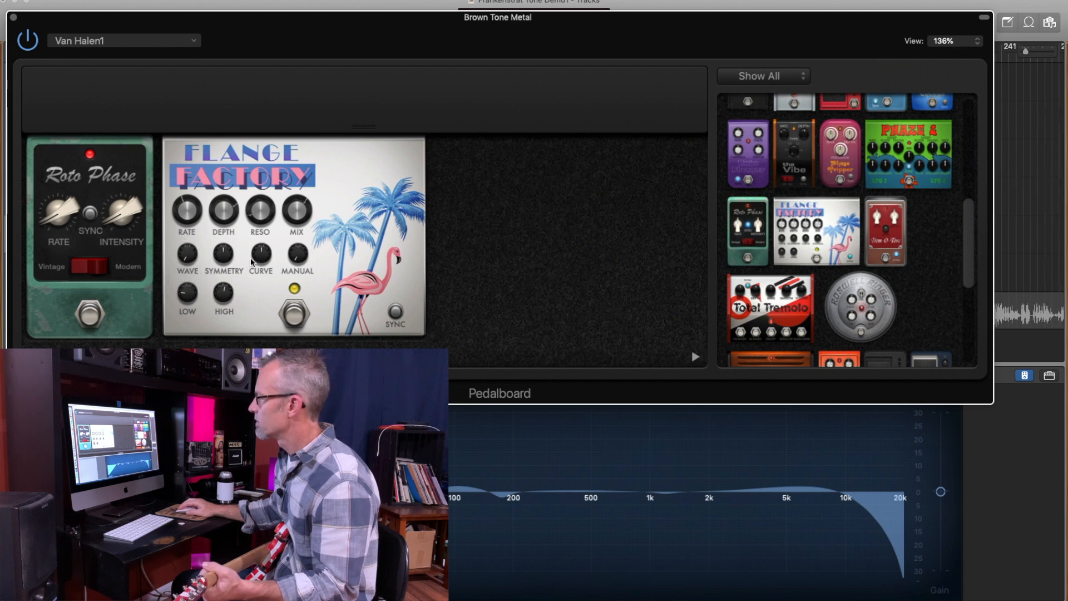
drag(260, 260, 294, 251)
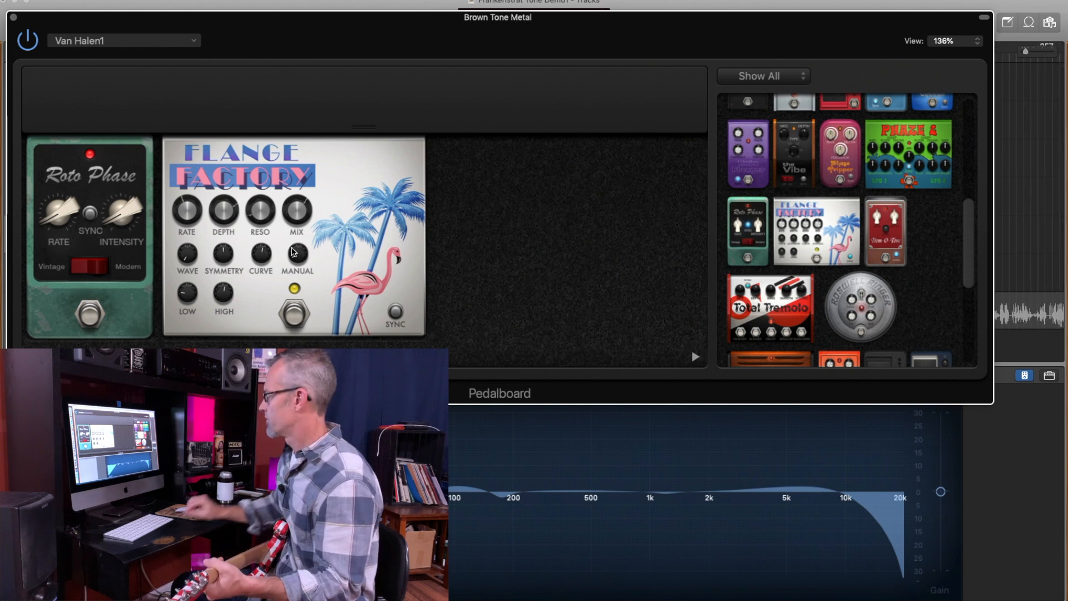
- Add the Retro Chorus pedal after the Flange Factory with its Rate and Depth lowered, and bypass it
drag(969, 233, 969, 171)
click(881, 262)
drag(881, 261, 448, 273)
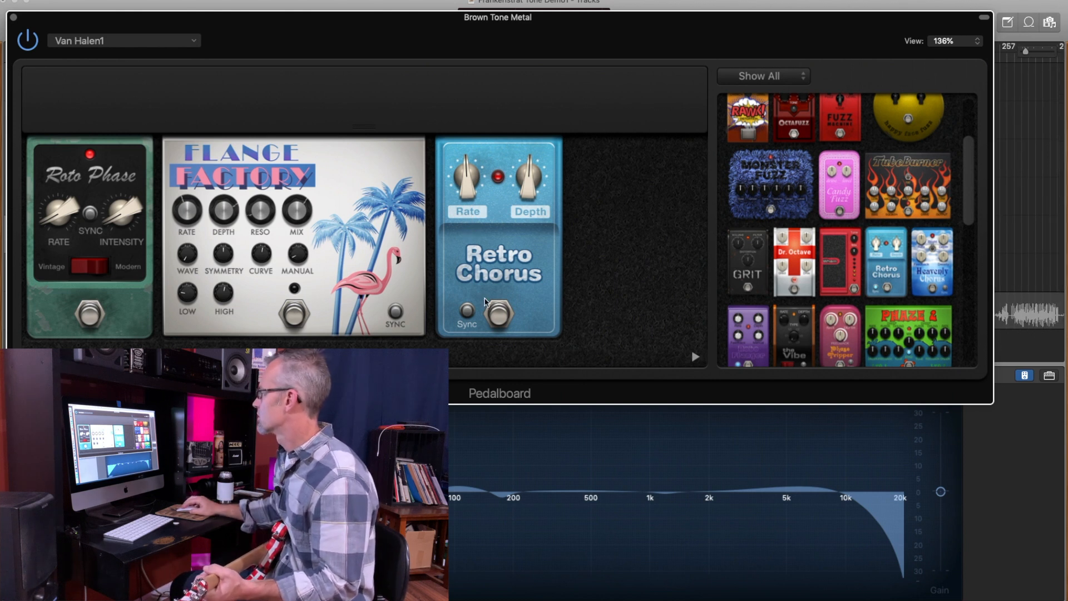
drag(470, 189, 520, 196)
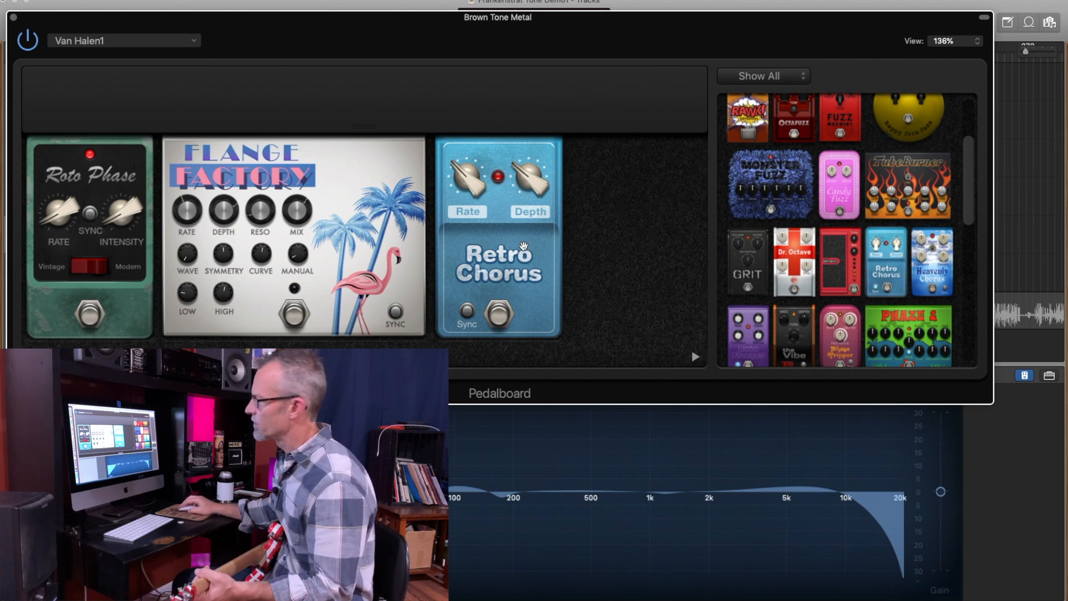
click(499, 312)
- Add the Tru-Tape Delay pedal after the Retro Chorus, setting its Feedback to 7% and lowering its Mix
scroll(846, 233, down, 5)
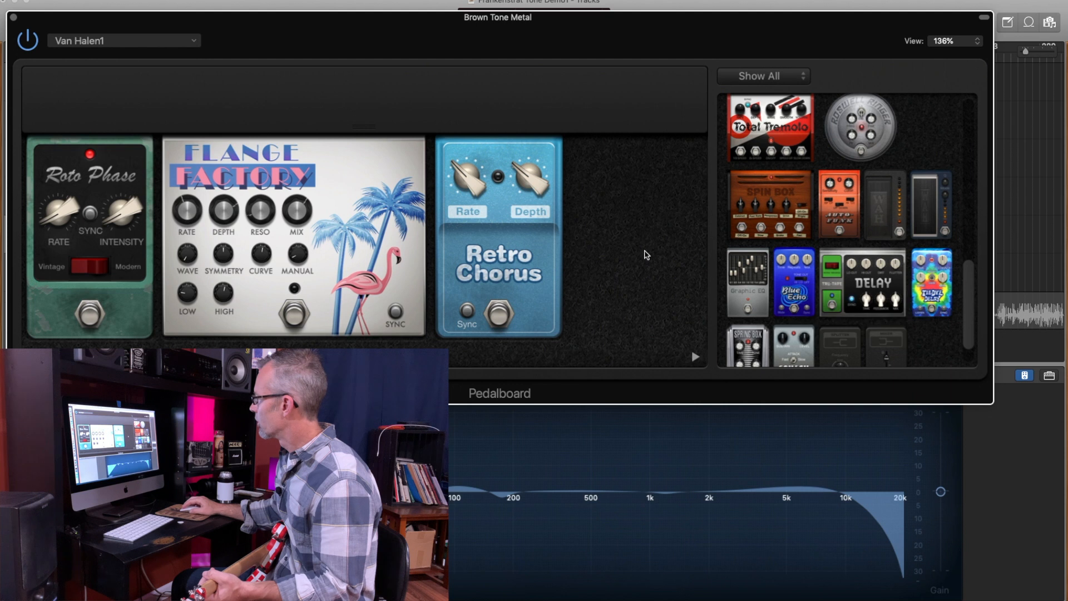
drag(883, 285, 607, 278)
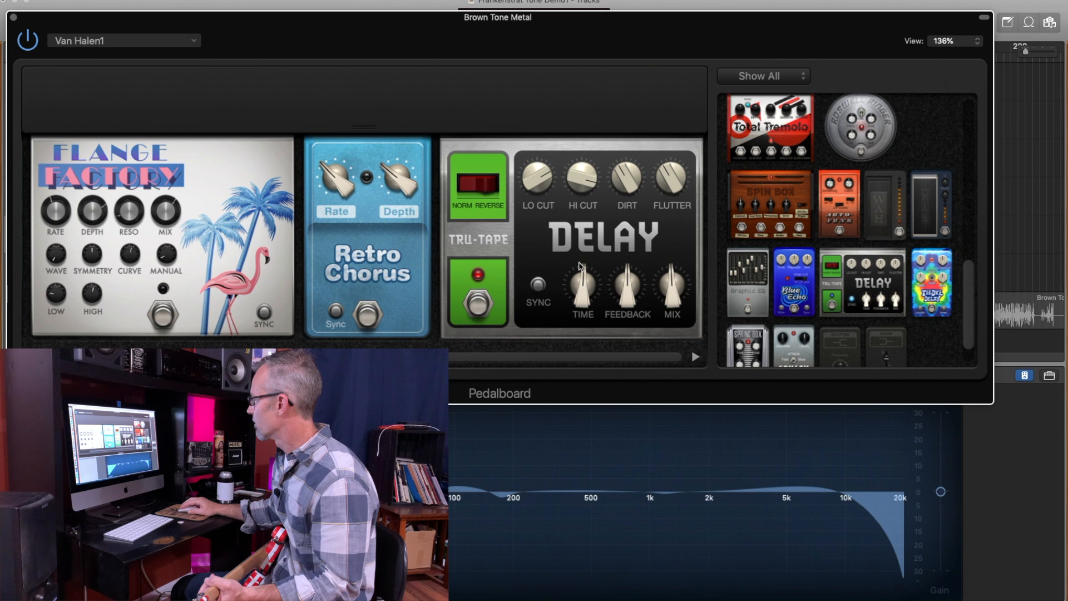
drag(583, 274, 582, 275)
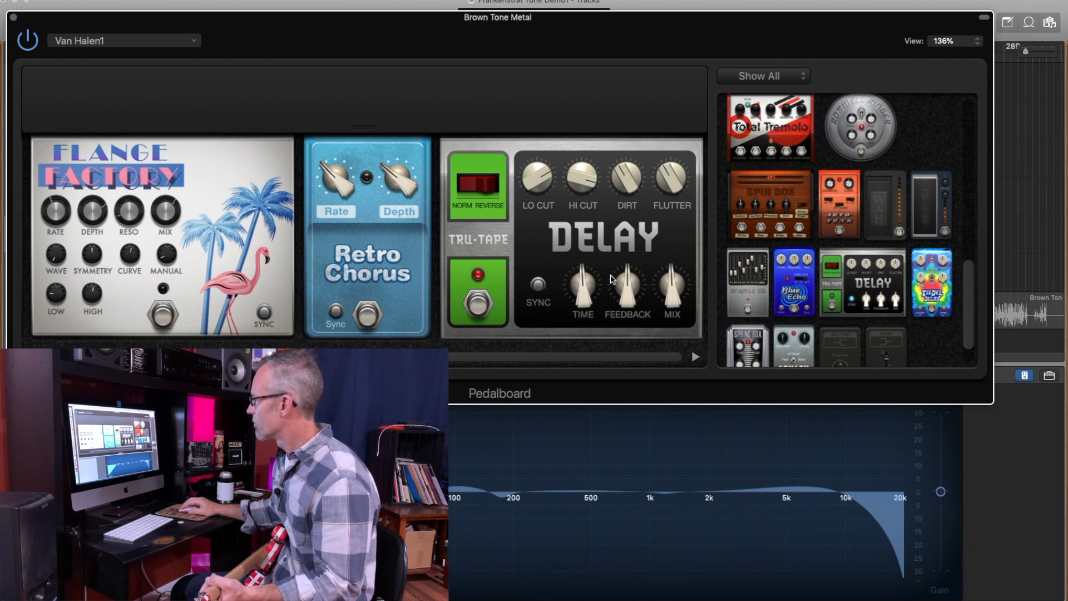
drag(629, 274, 616, 328)
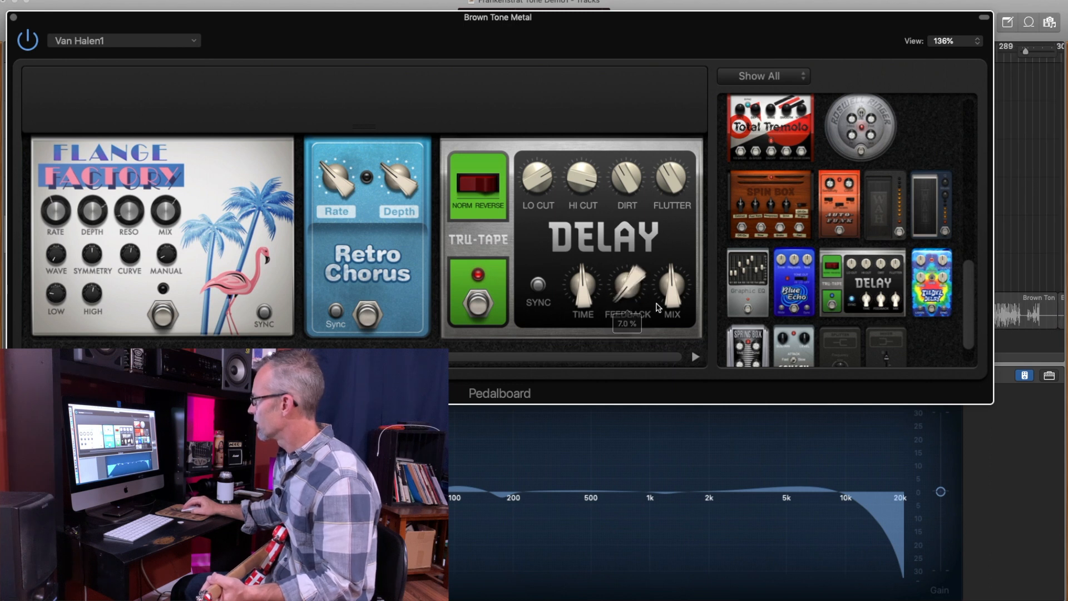
drag(676, 281, 659, 335)
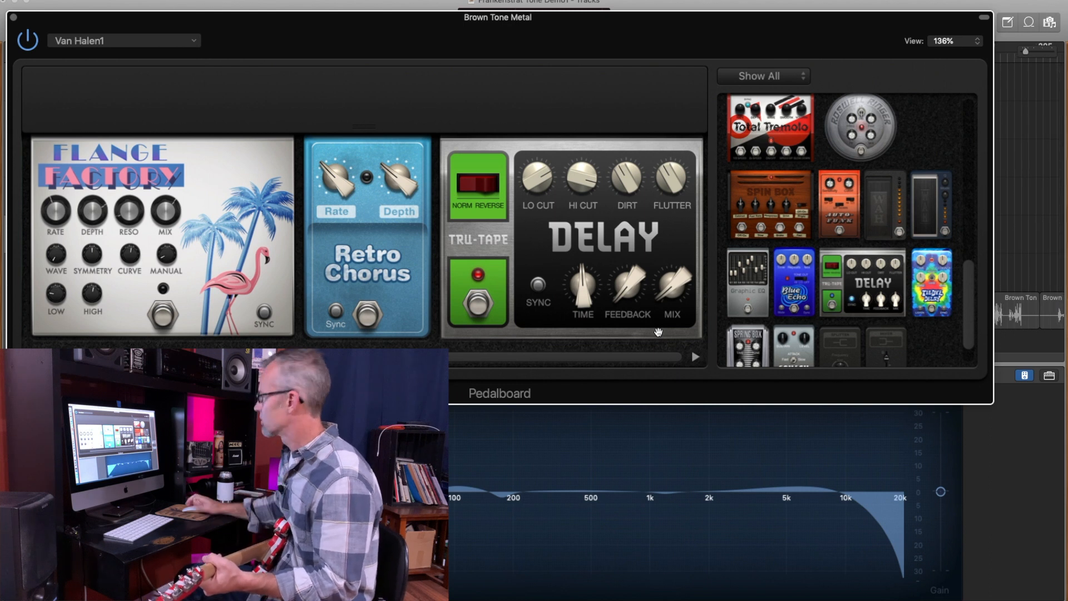
click(481, 305)
click(481, 305)
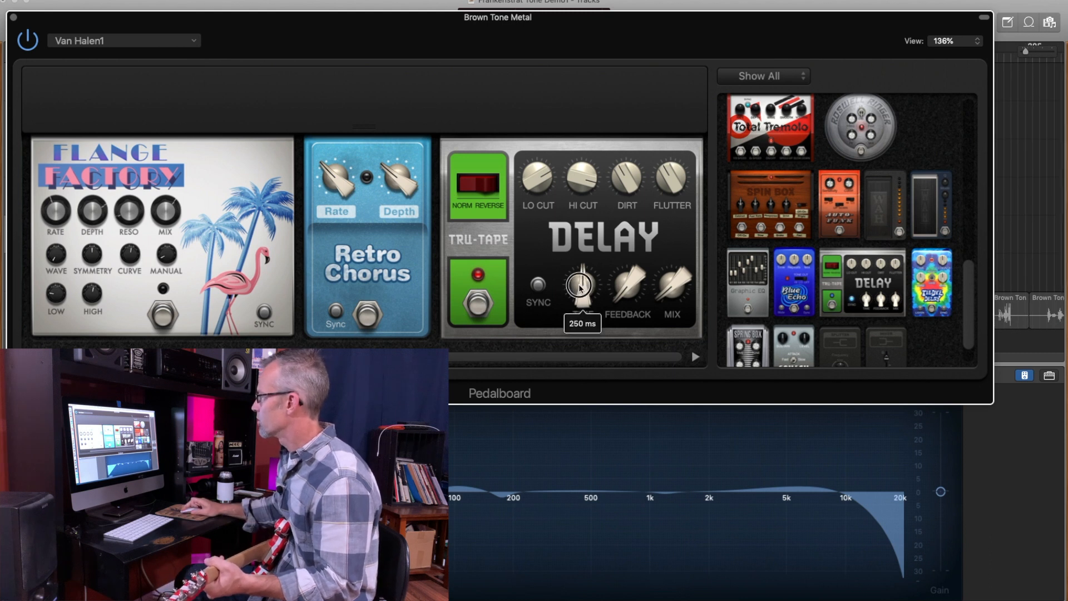
mouse_move(639, 293)
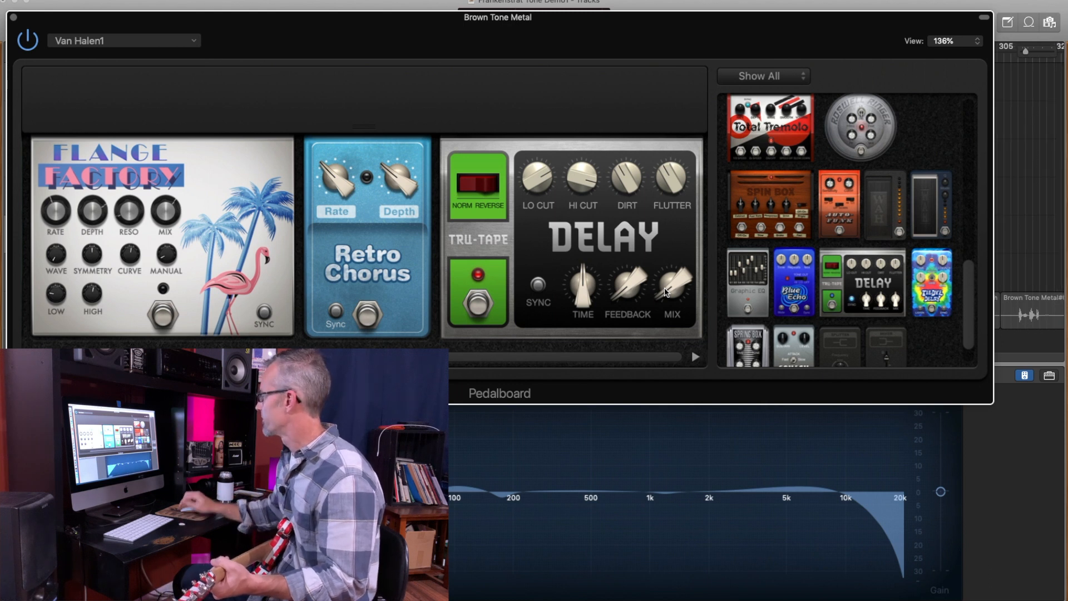
- Add the Vintage Drive pedal after the Tru-Tape Delay and check its Drive, Tone and Level settings
drag(966, 281, 966, 136)
drag(747, 139, 685, 243)
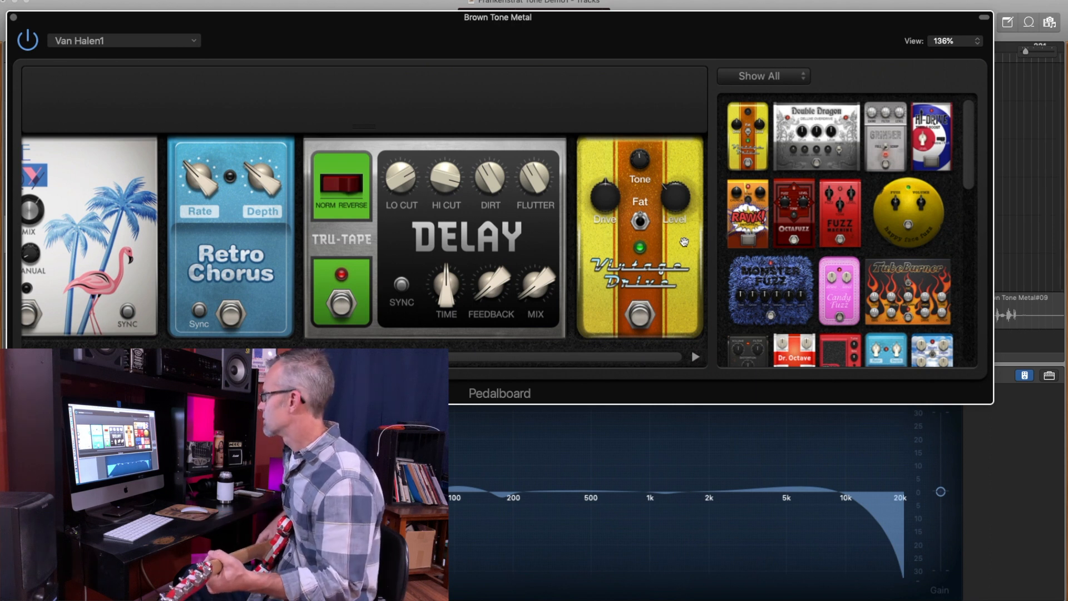
drag(676, 202, 639, 163)
drag(602, 200, 600, 209)
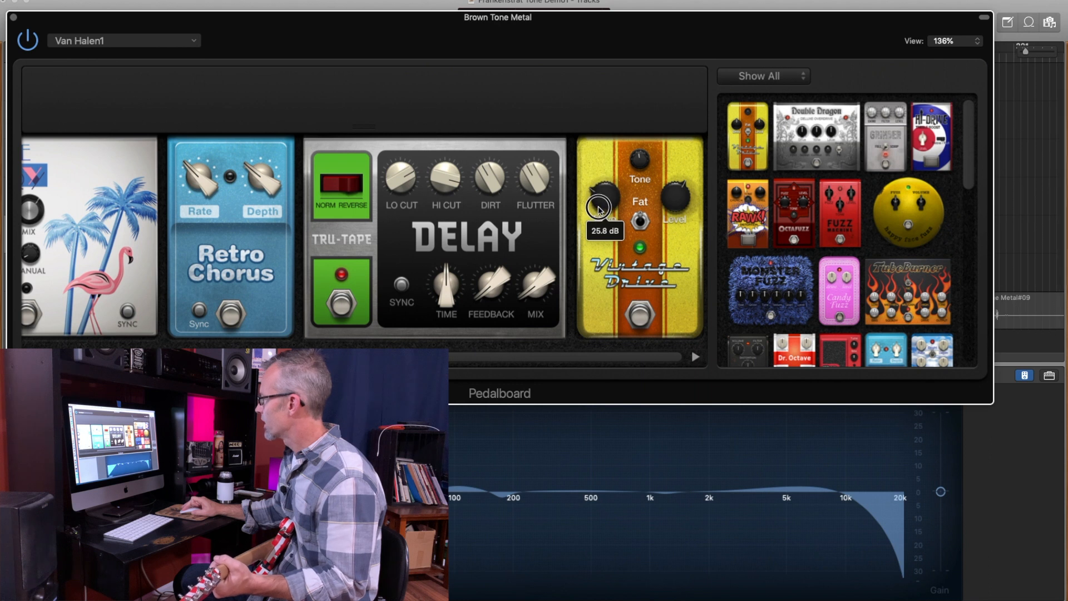
click(638, 161)
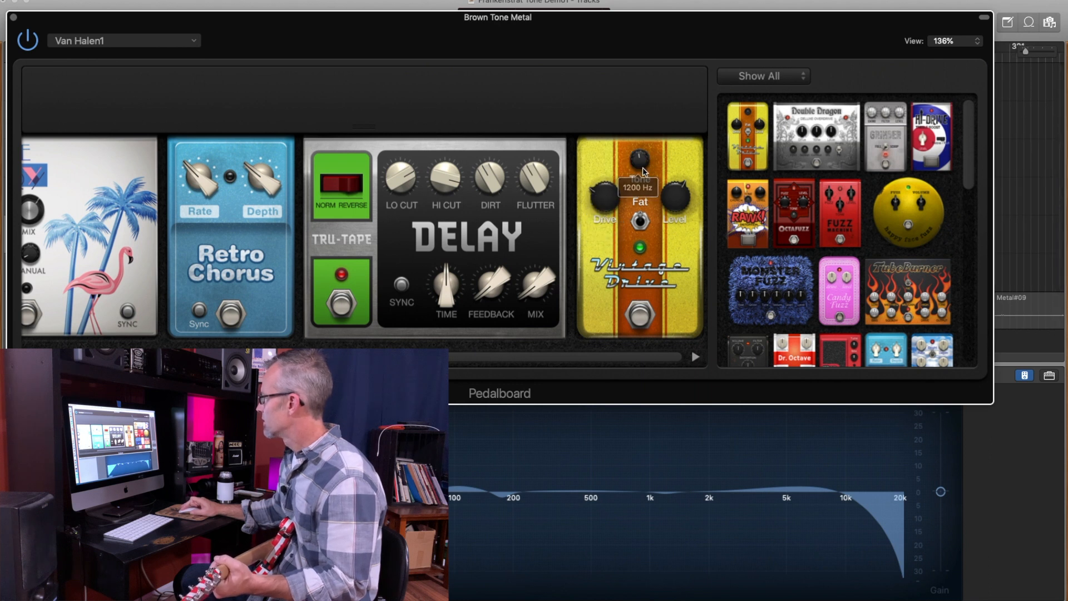
click(676, 201)
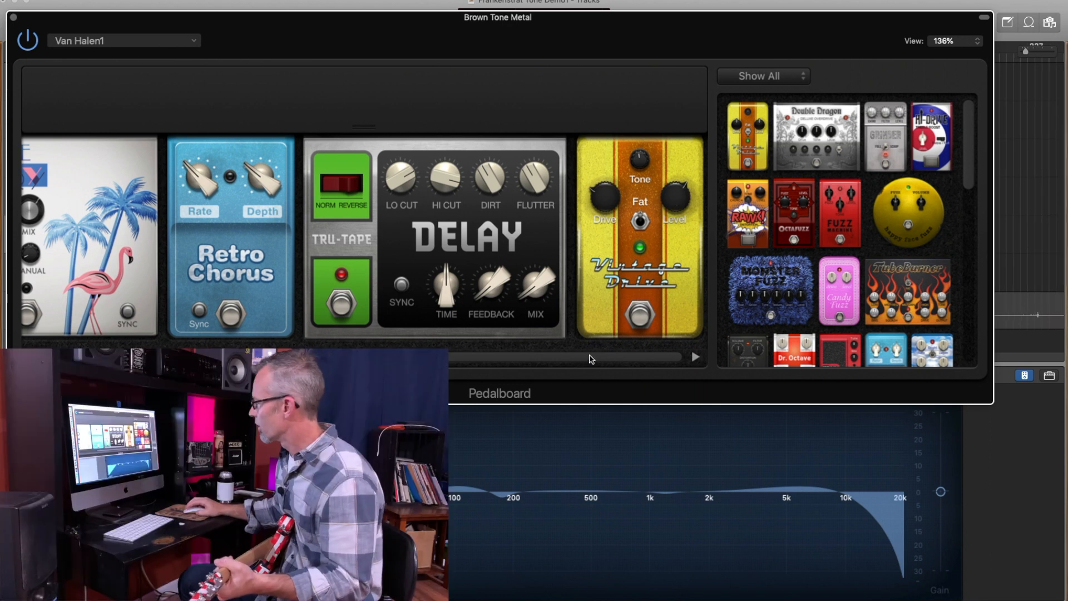
- Add the Graphic EQ pedal after the Vintage Drive and boost its 0.4 to 6.4 bands, highest at 1.6
drag(972, 167, 968, 340)
drag(767, 266, 689, 276)
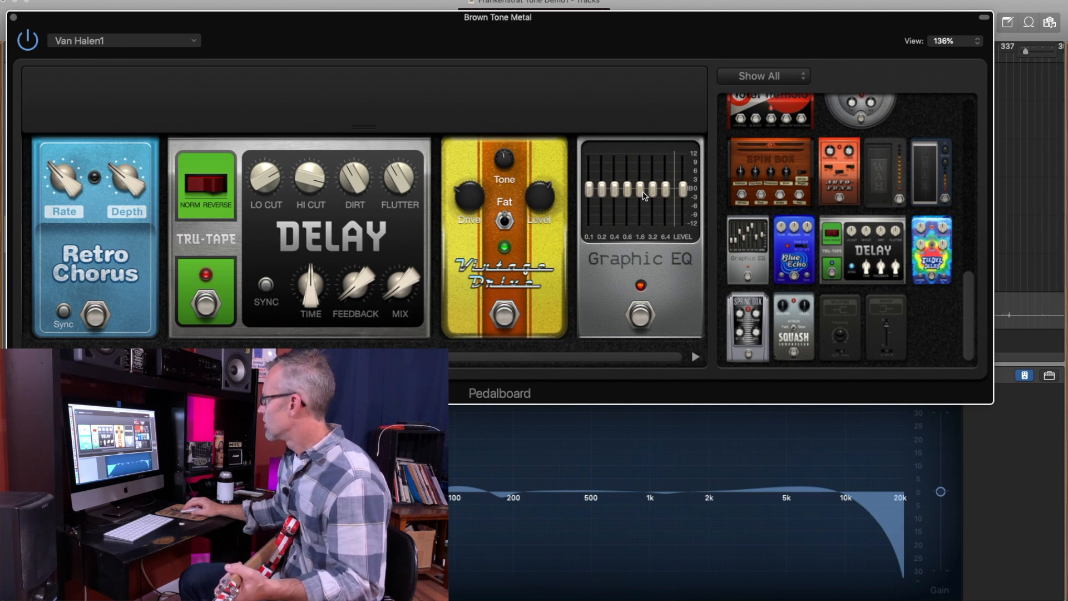
drag(643, 195, 616, 182)
- Bypass the Graphic EQ while looking over the whole pedal chain, and switch it back on
click(640, 316)
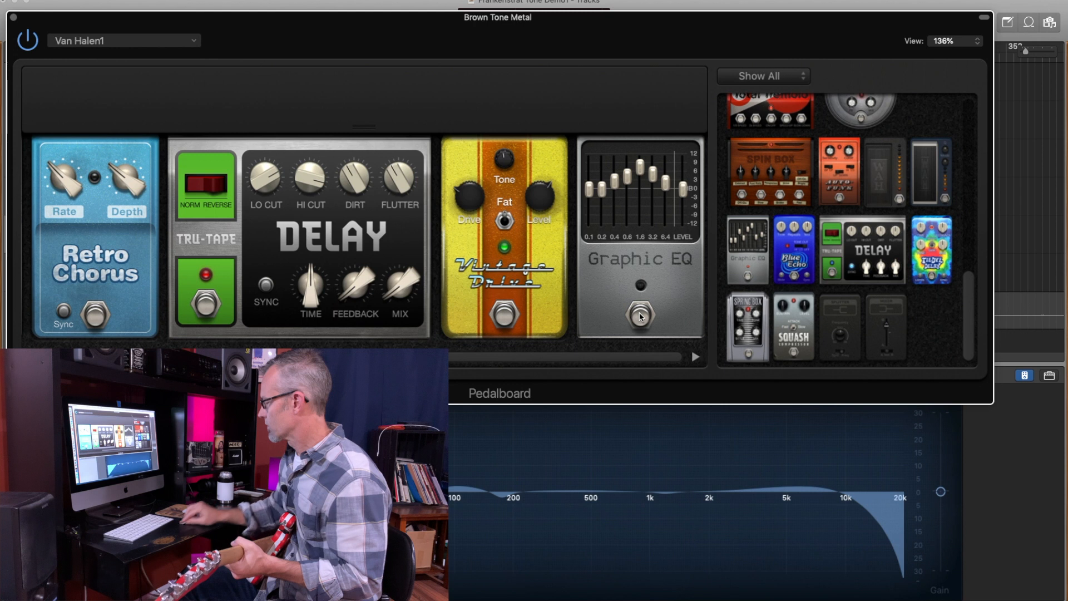
click(35, 356)
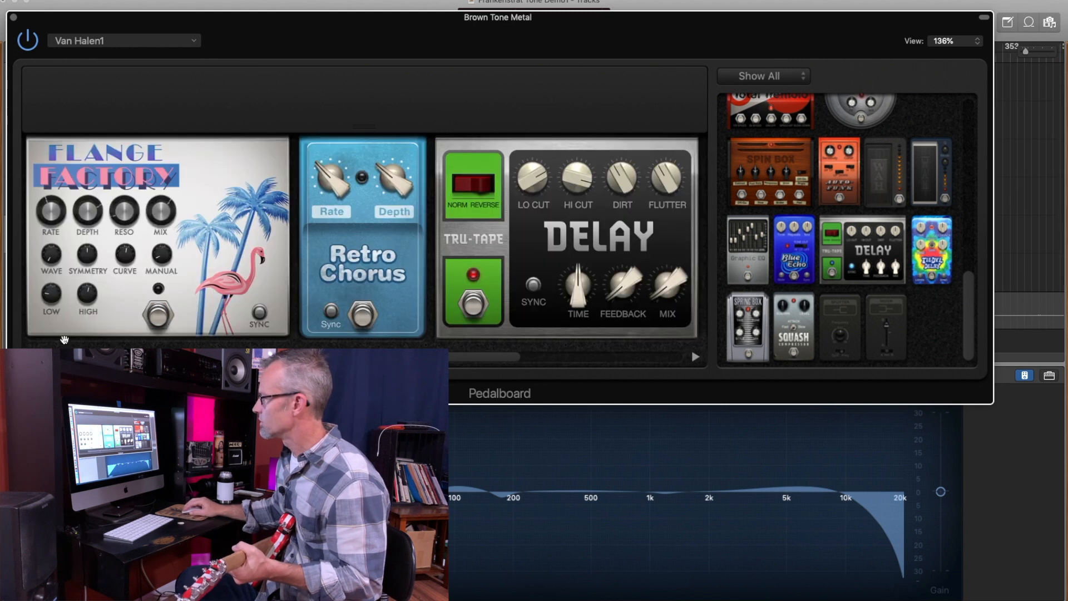
click(34, 356)
click(88, 321)
drag(223, 357, 541, 375)
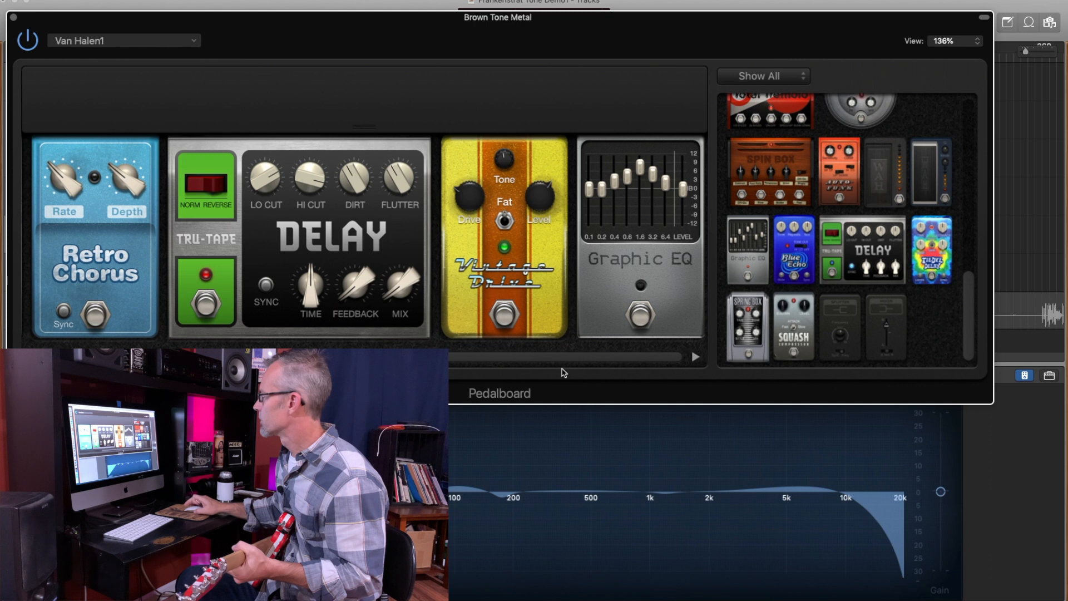
click(640, 316)
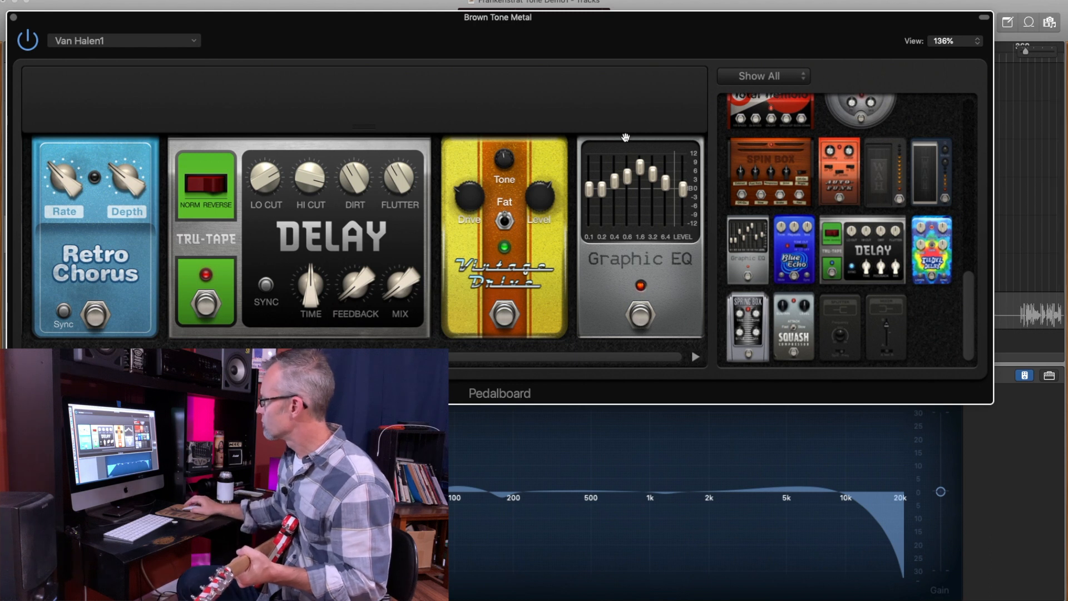
- Load the saved Van Halen1 pedalboard setting and switch on its Vintage Drive and Tru-Tape Delay pedals
click(195, 41)
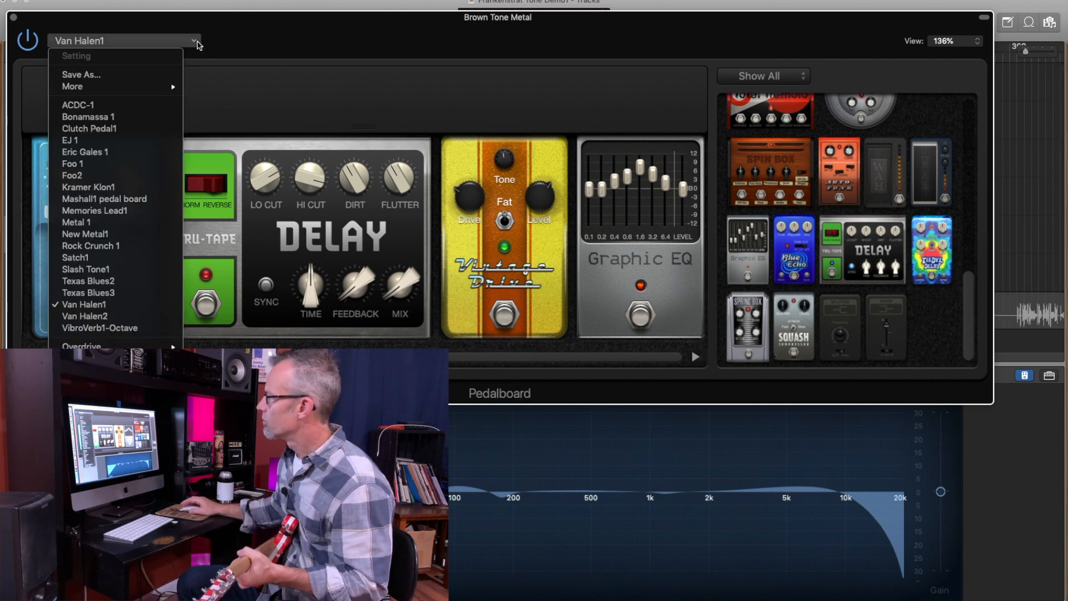
click(125, 304)
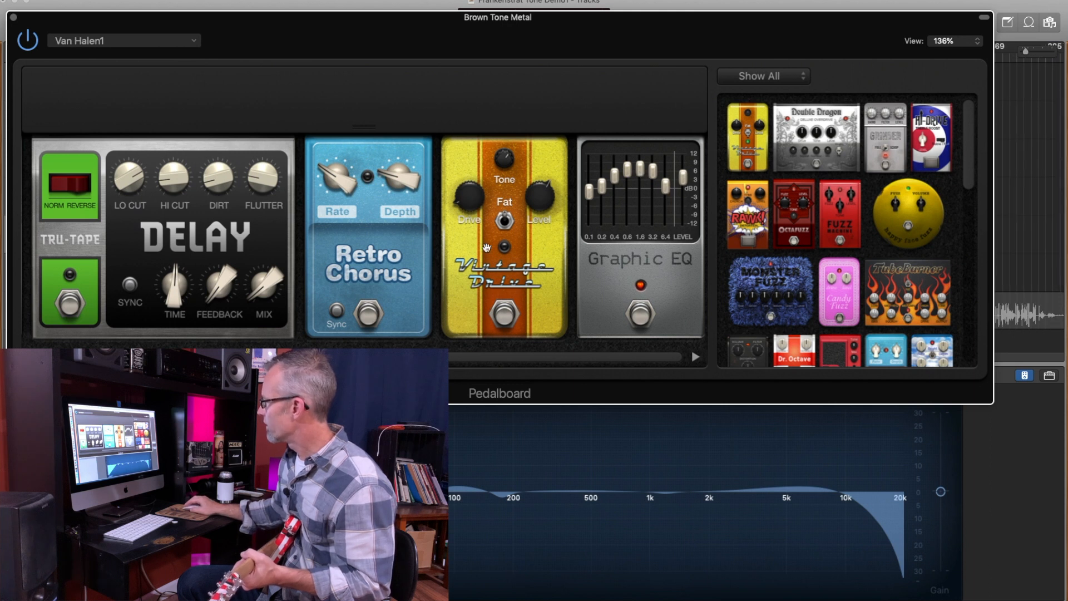
click(506, 311)
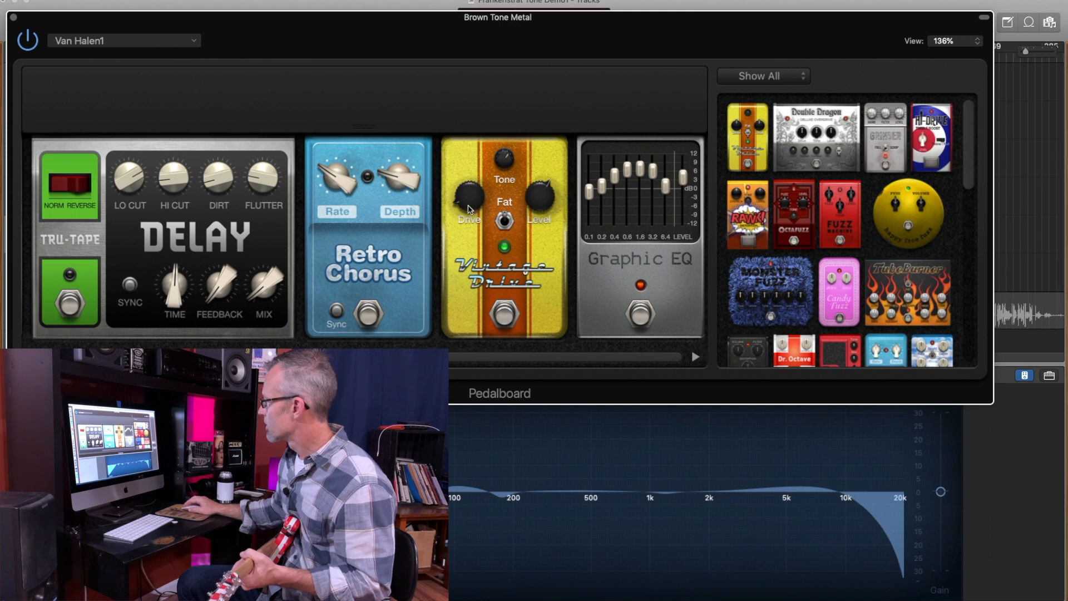
drag(484, 356, 149, 346)
click(320, 303)
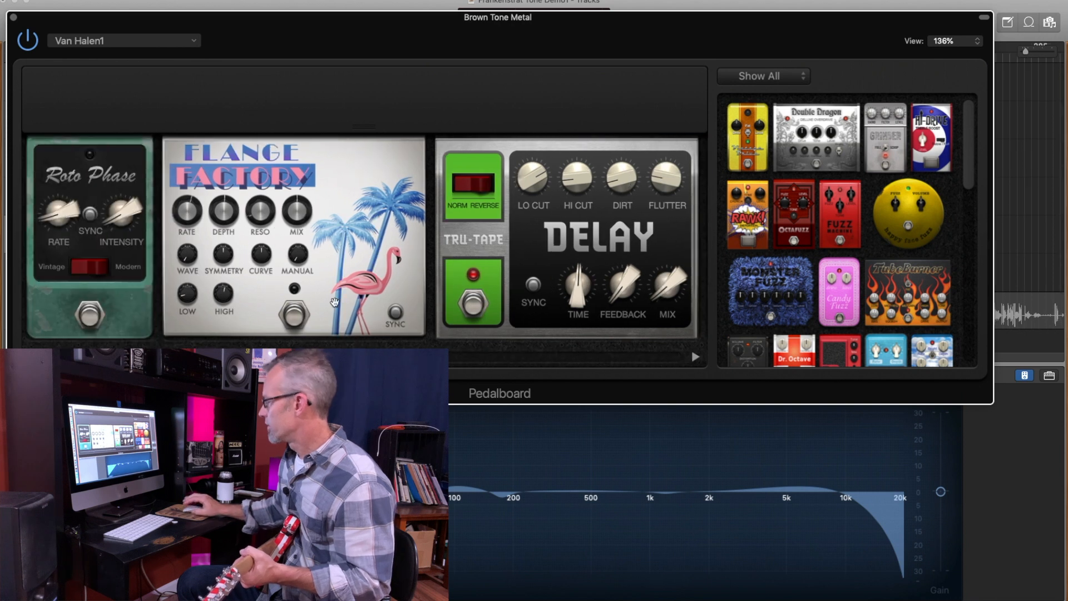